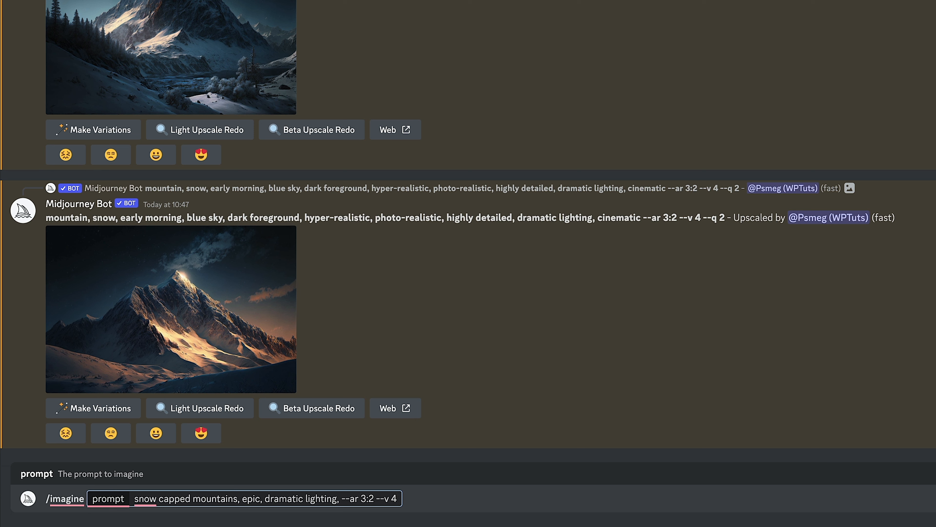
Generate images from the prompt 'snow capped mountains, epic, dramatic lighting, --ar 3:2 --v 4 --q 2'
type("q")
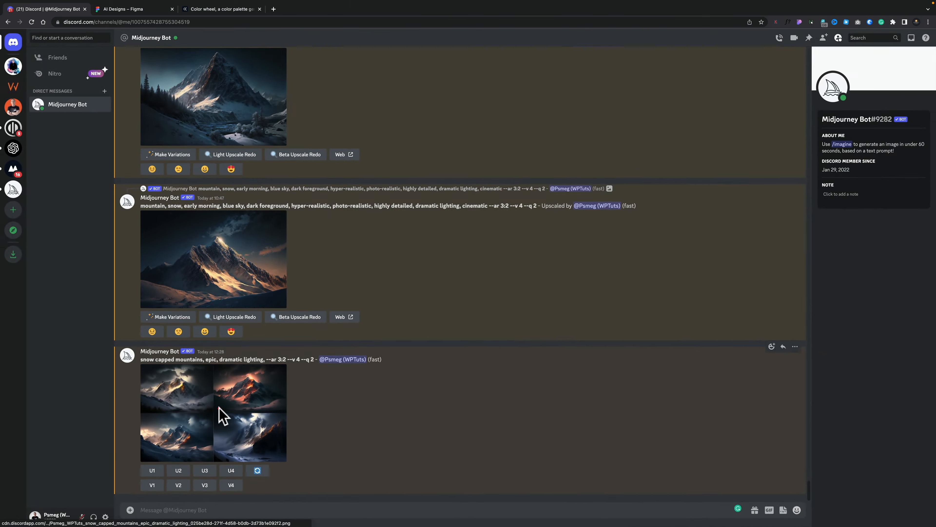
left_click(207, 397)
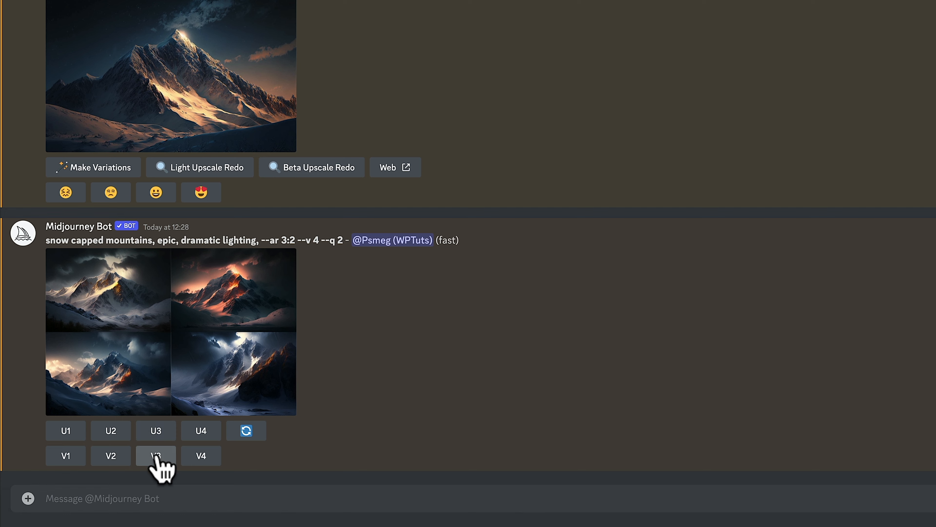
Remix a variation of the second image, adding 'illustration, cinematic' to its prompt, and submit it
left_click(110, 456)
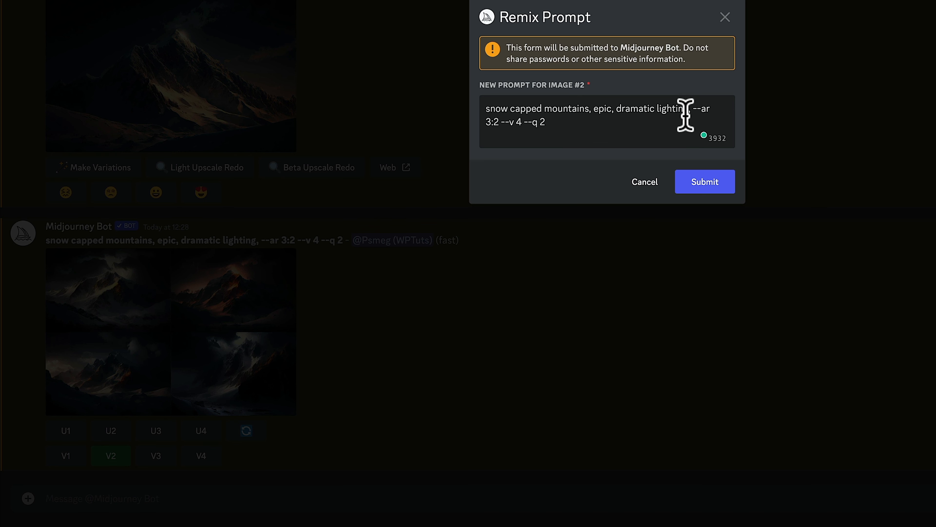
left_click(690, 109)
type(", illustration, ")
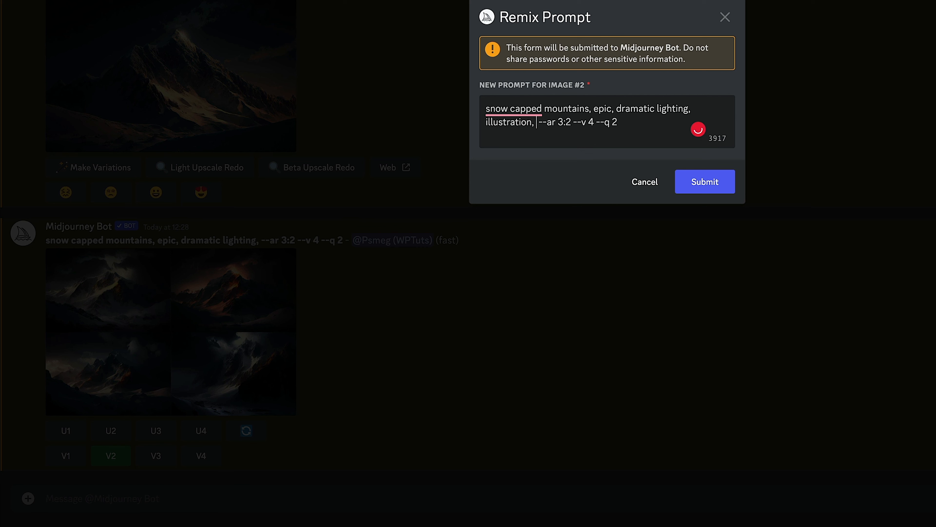
type("cinematic")
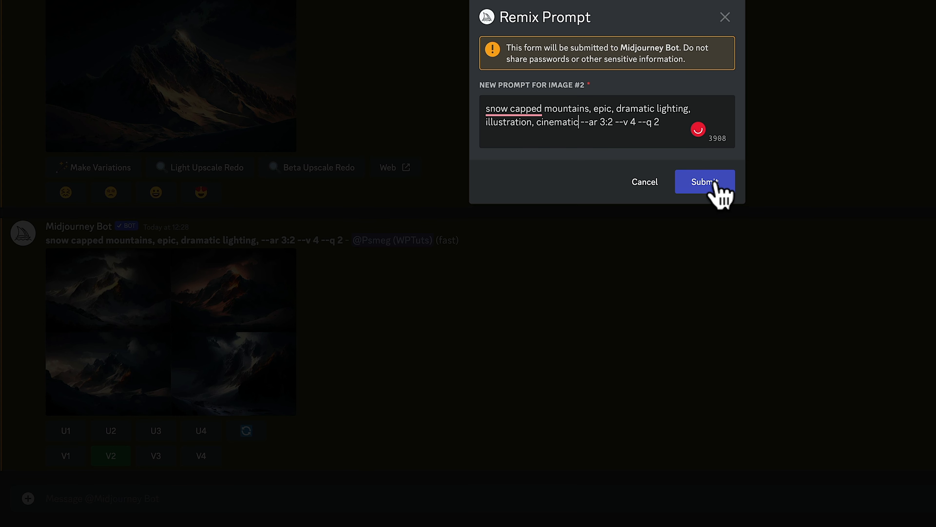
left_click(705, 182)
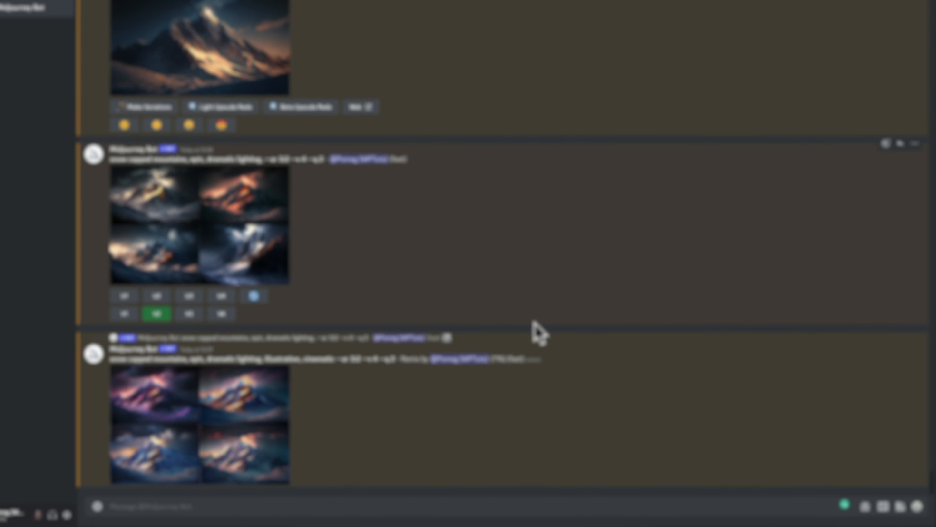
left_click(196, 407)
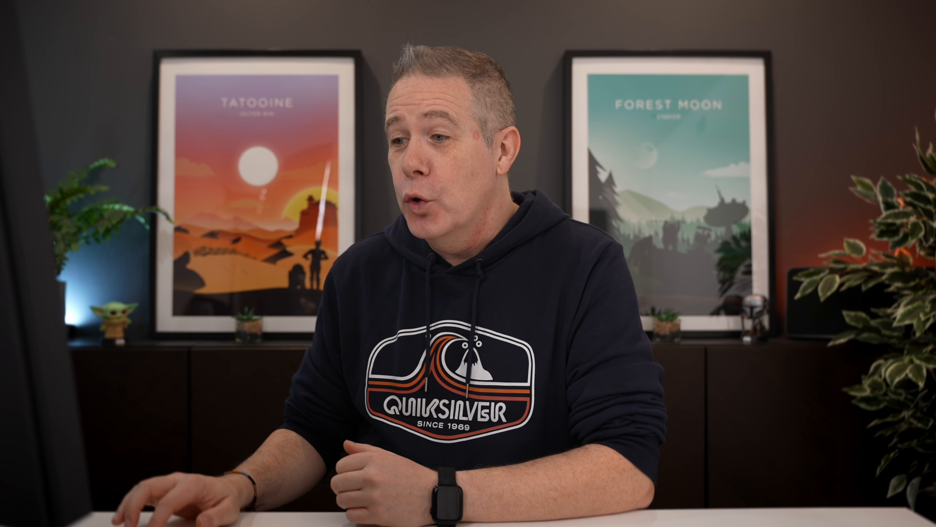
left_click(237, 446)
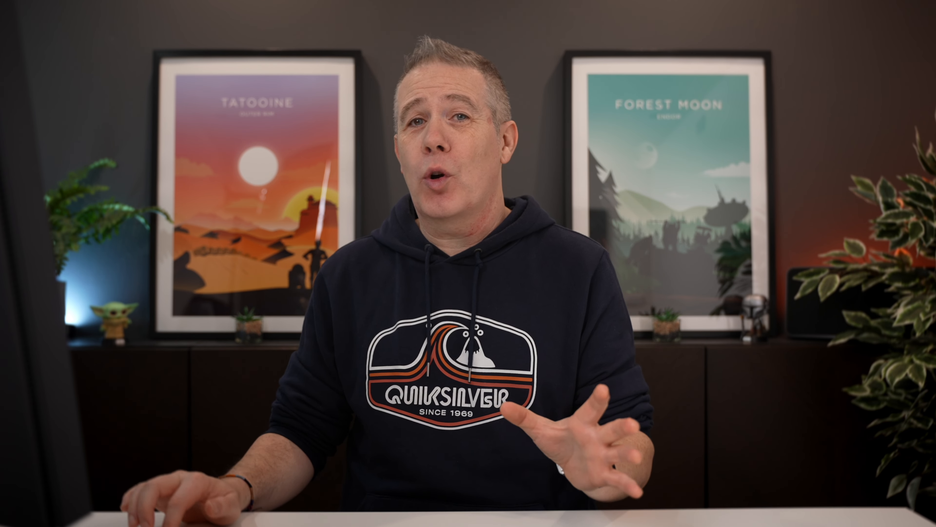
Open the upscaled early-morning mountain image in the browser and save it into the Landscapes library folder
left_click(206, 251)
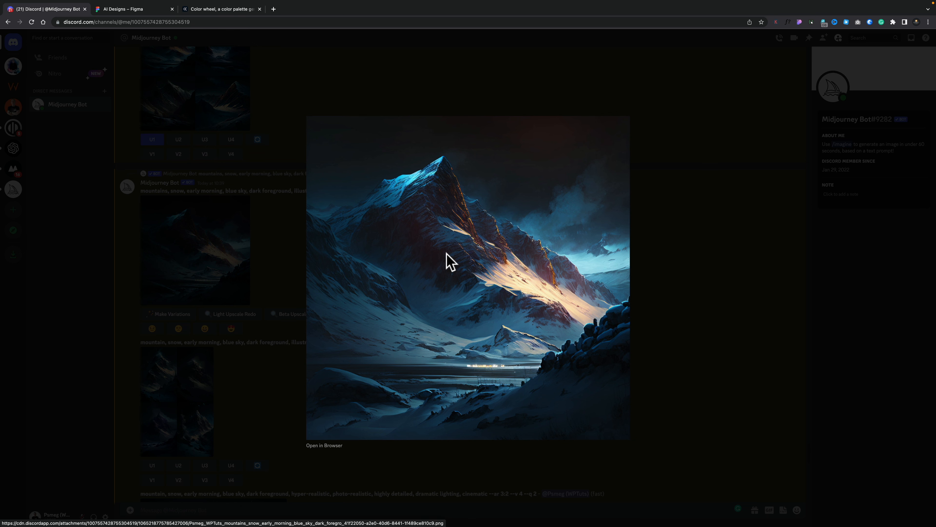
left_click(329, 445)
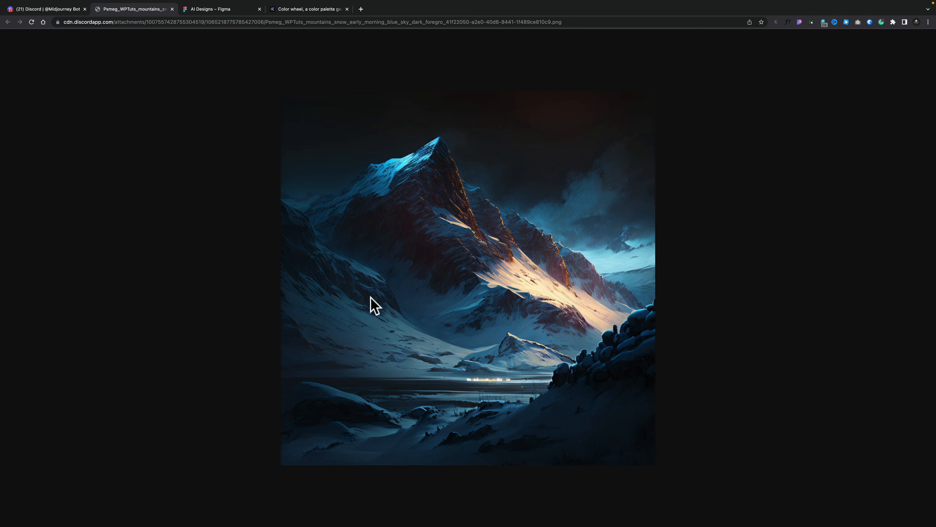
mouse_move(412, 181)
left_mouse_down()
mouse_move(465, 147)
mouse_move(455, 178)
mouse_move(426, 187)
left_mouse_up()
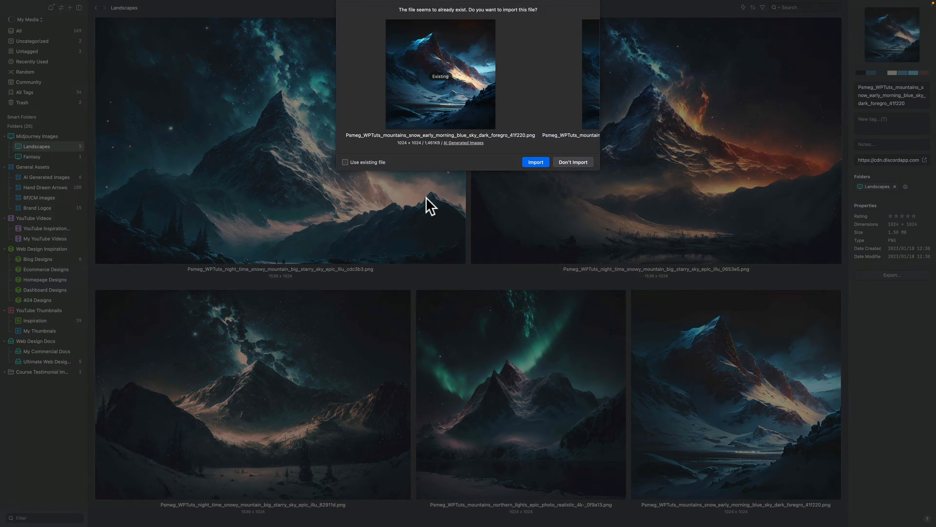
key("Return")
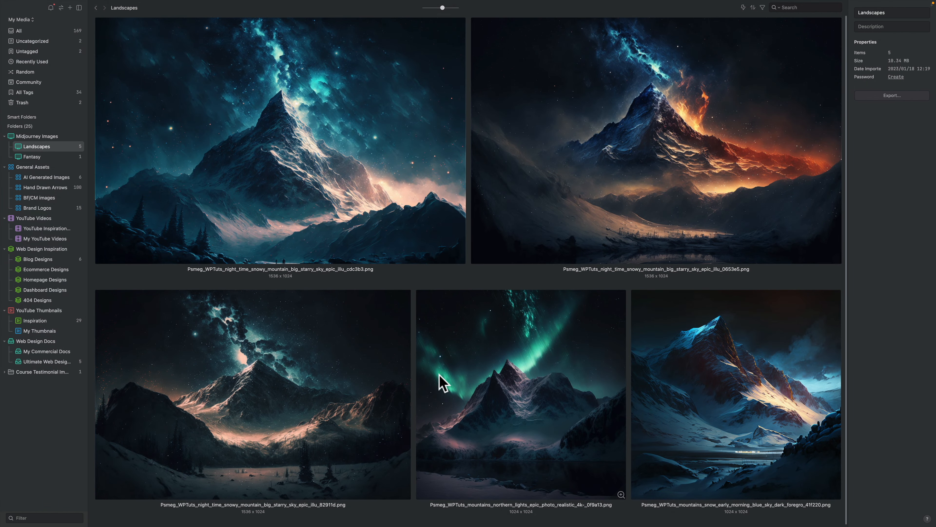
Open the blue-sky snowy mountain image from the library in Pixelmator Pro
left_click(735, 400)
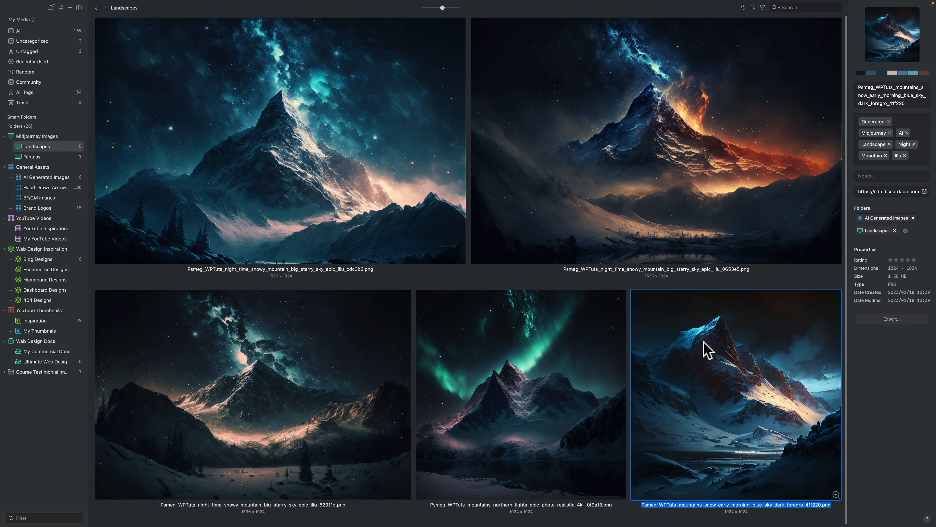
right_click(705, 348)
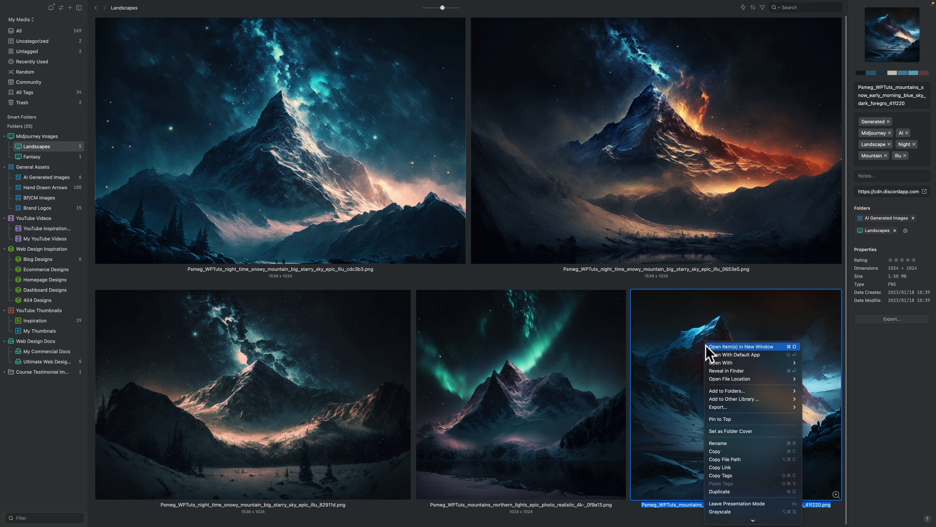
mouse_move(718, 363)
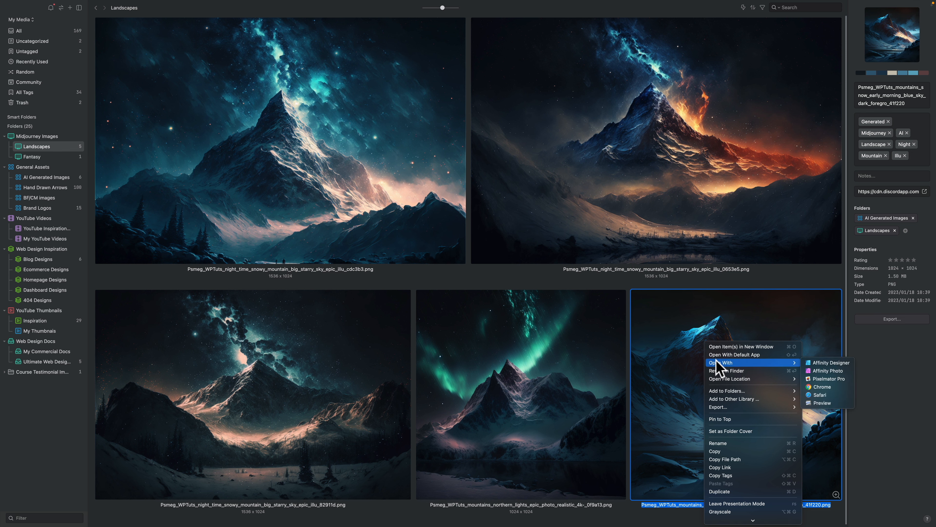
left_click(809, 378)
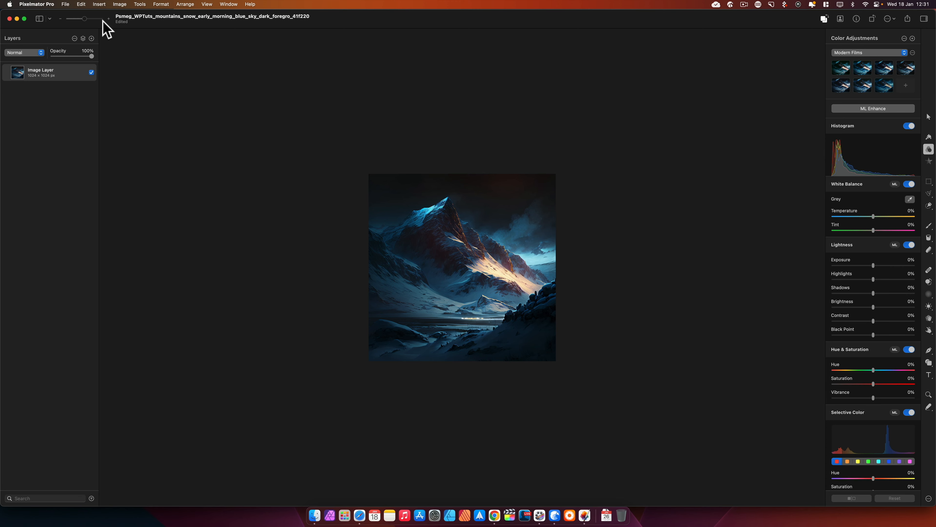
Apply Super Resolution to the image, compare the split view, and confirm it
left_click(120, 4)
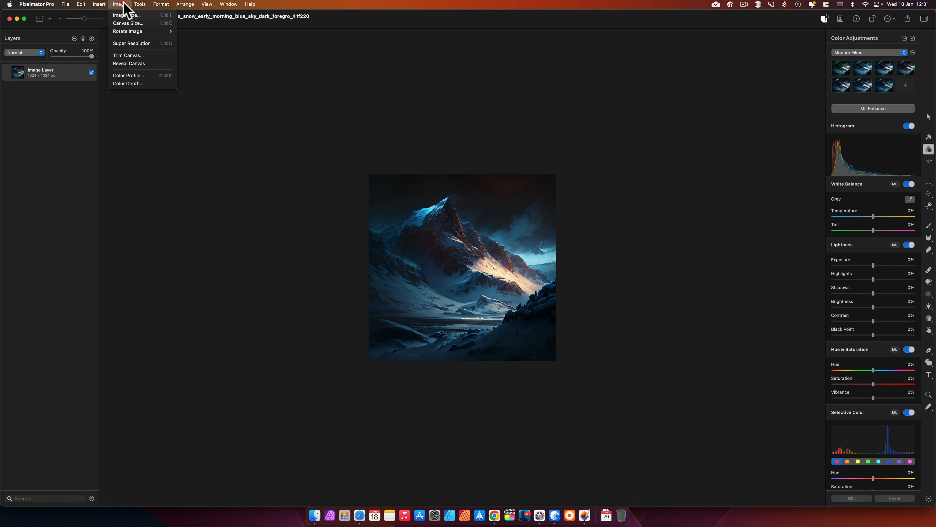
left_click(130, 44)
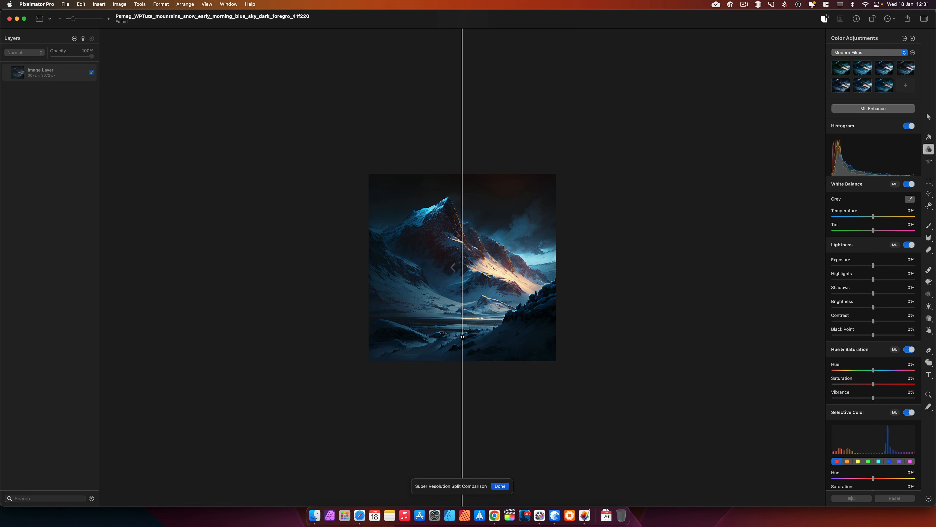
scroll(463, 272, "up", 10)
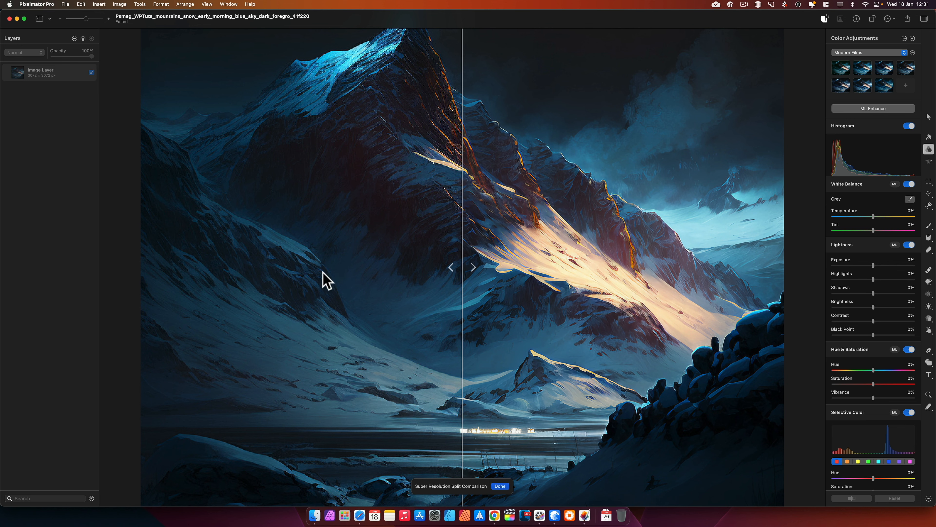
left_click_drag(461, 218, 601, 206)
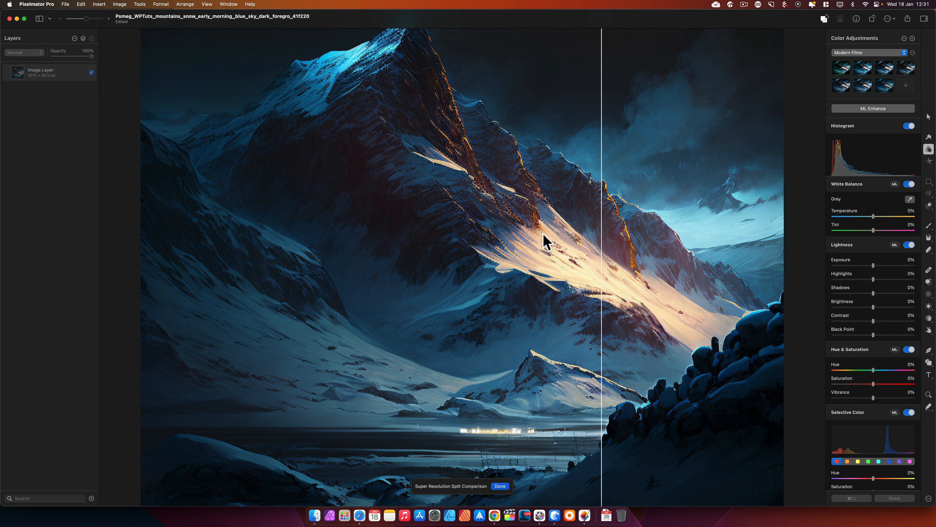
left_click_drag(602, 277, 145, 312)
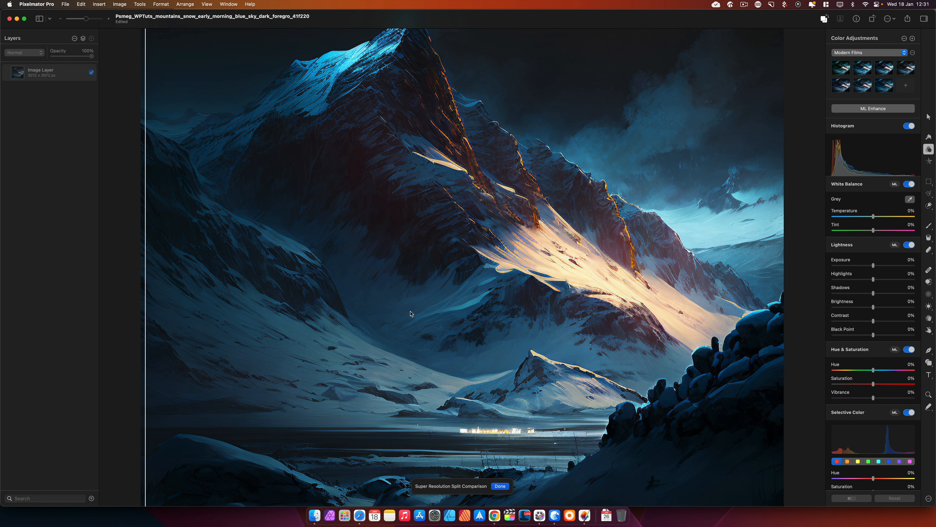
key("Return")
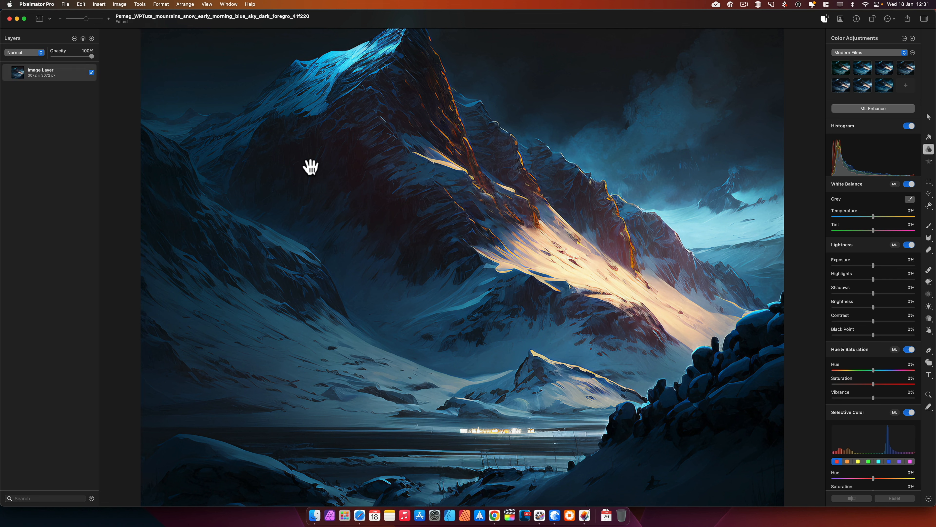
Export the upscaled image for web as a PNG
left_click(855, 138)
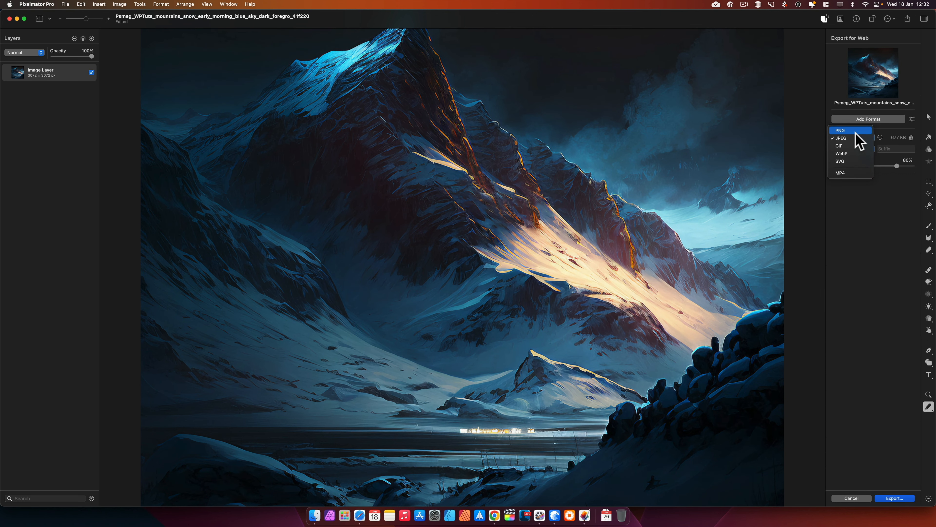
left_click(854, 131)
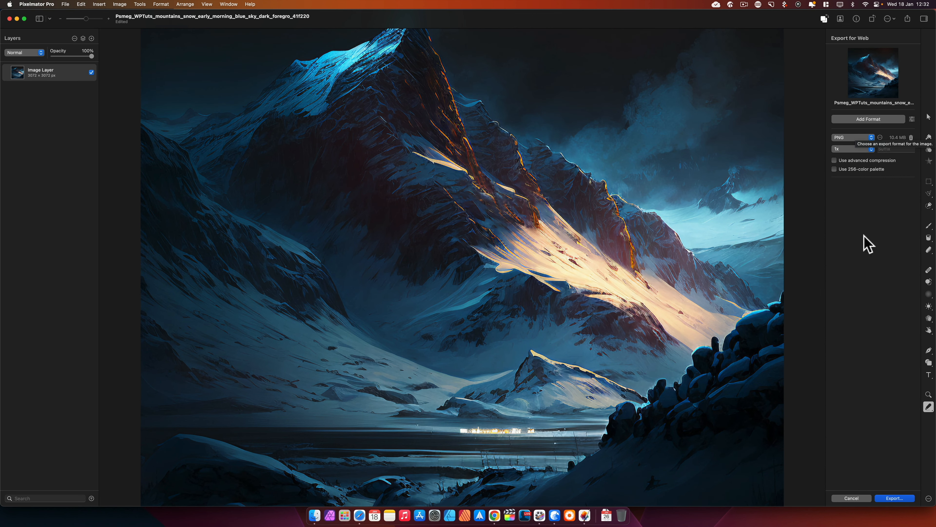
left_click(895, 498)
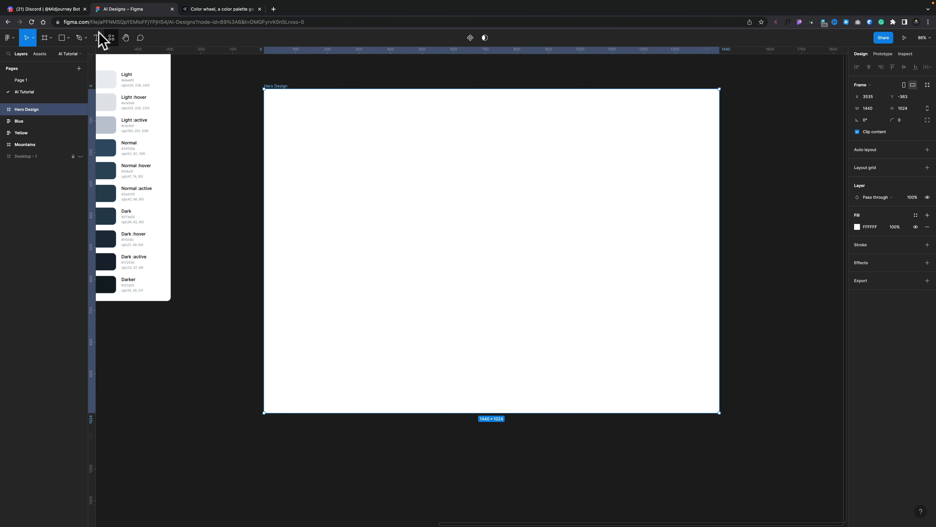
Import Mountain.png from the Desktop as an image to place in the Figma file
left_click(69, 37)
left_click(68, 108)
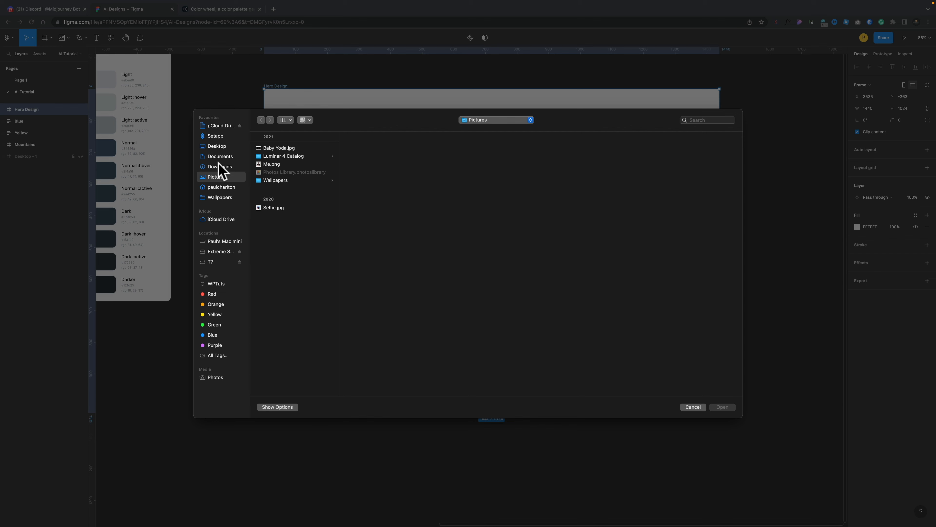
left_click(218, 146)
left_click(274, 148)
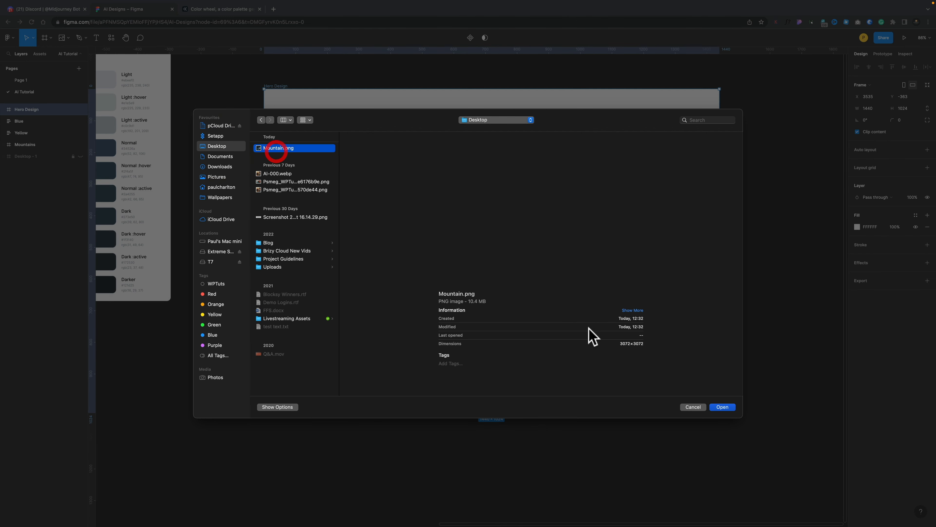
left_click(722, 407)
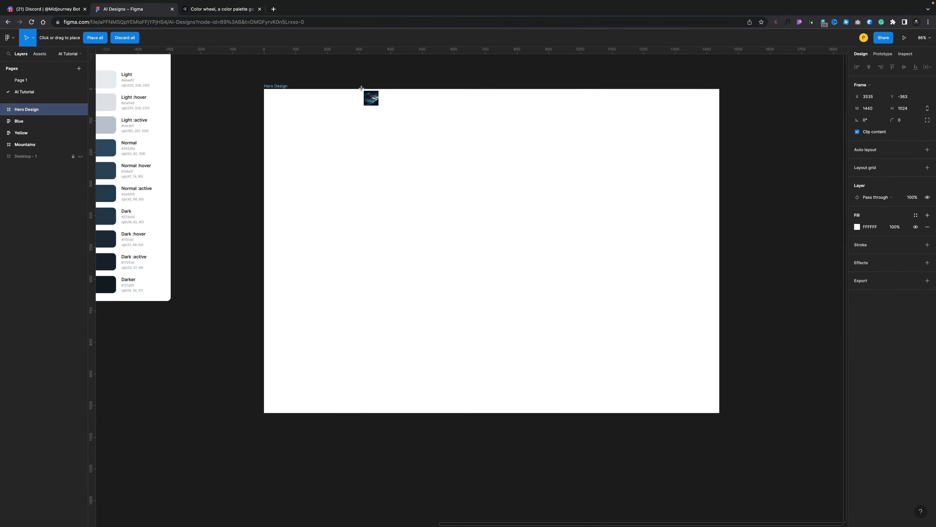
Place the mountain image across the Hero Design frame, about 1440 × 1057
left_click_drag(262, 87, 720, 423)
left_click_drag(262, 87, 264, 89)
scroll(274, 181, "up", 1)
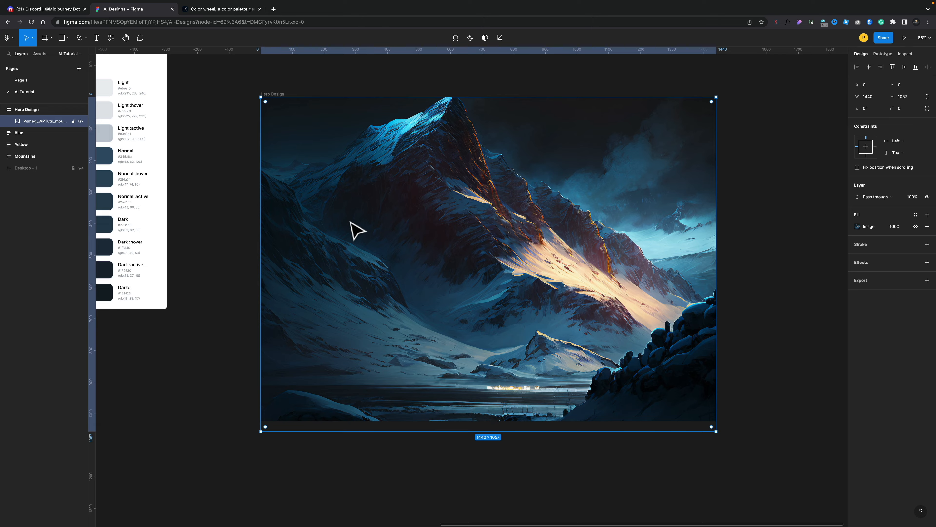
Enlarge and reposition the mountain image so it fills the Hero Design frame, then deselect it
scroll(356, 231, "up", 3)
scroll(355, 231, "down", 5)
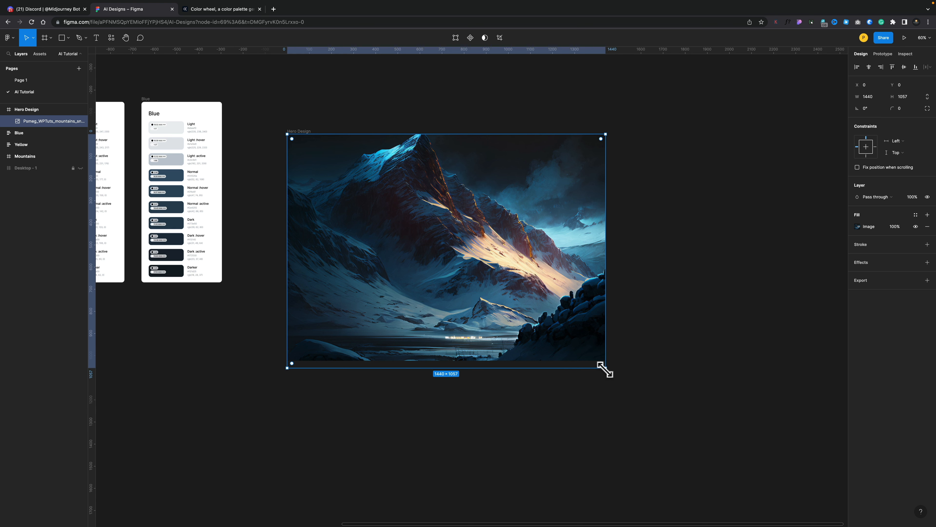
left_click_drag(604, 369, 661, 411)
left_click_drag(445, 259, 420, 251)
left_click(247, 364)
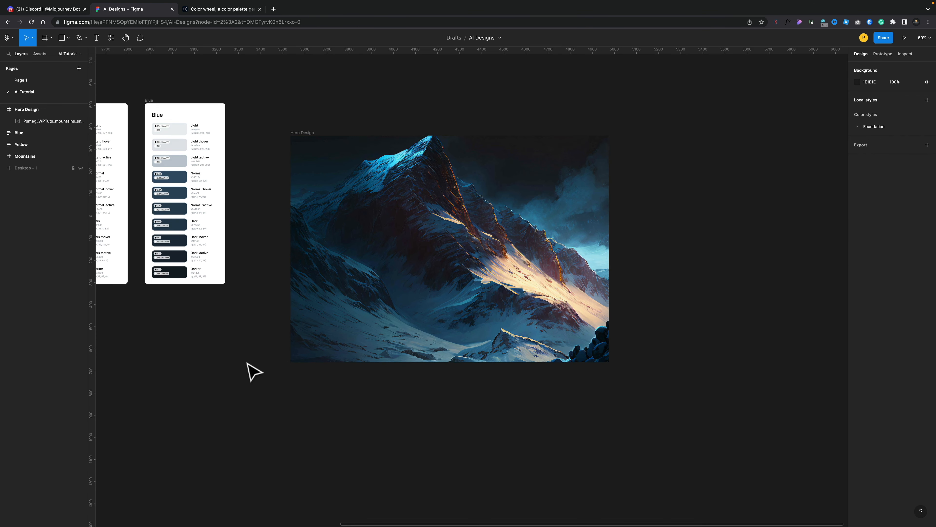
Add a layout grid to the Hero Design frame and set it to 12 columns
scroll(373, 334, "up", 5)
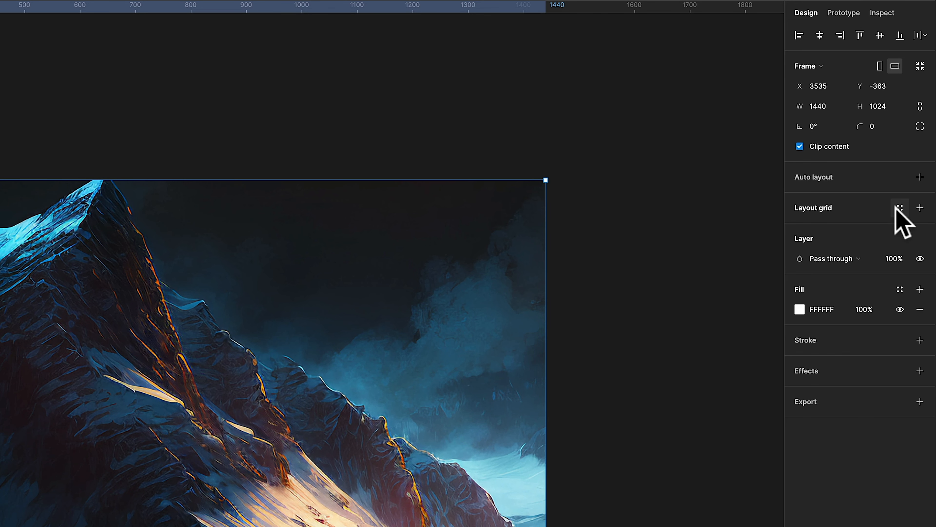
left_click(920, 208)
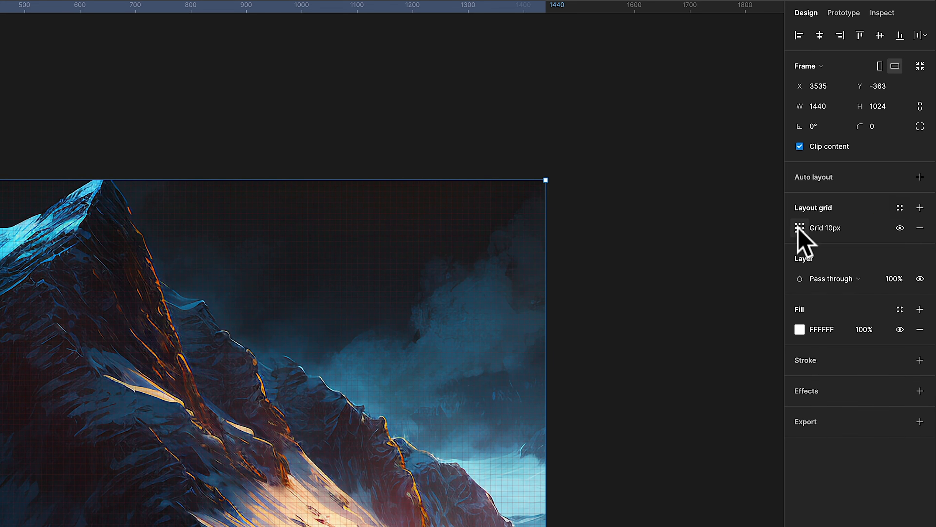
left_click(799, 228)
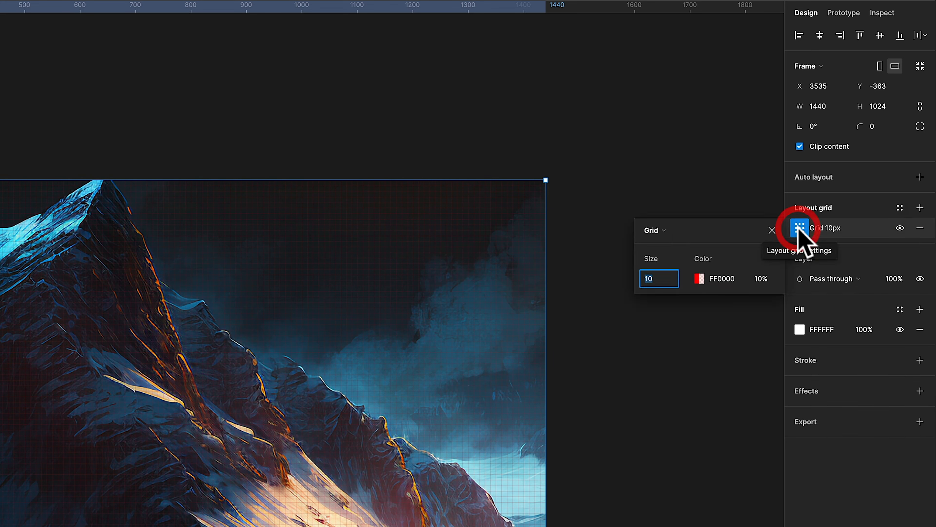
left_click(659, 232)
left_click(677, 246)
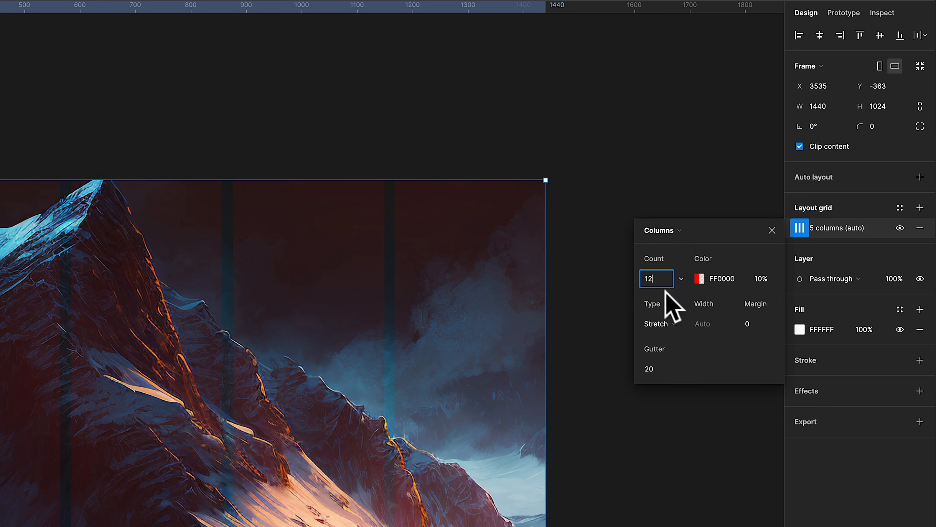
Set the column grid's margin to 150
left_click(748, 324)
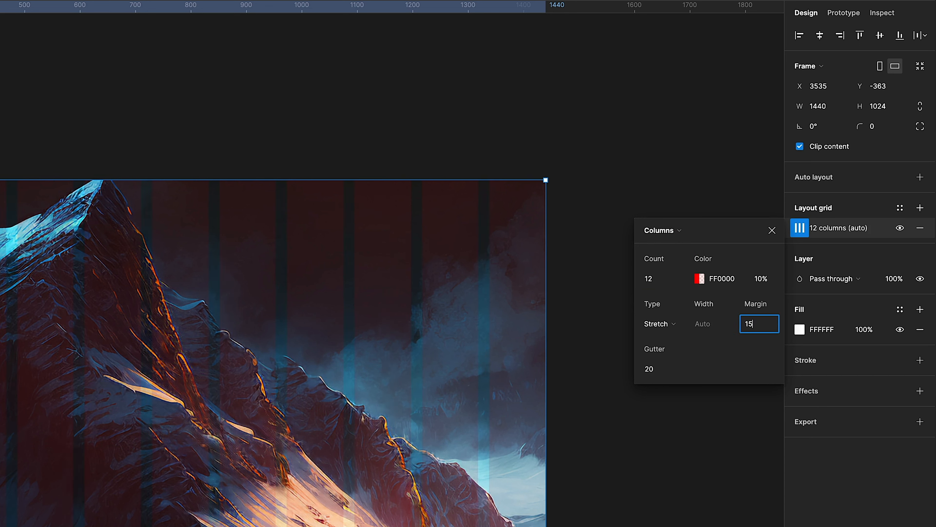
type("150")
key("Return")
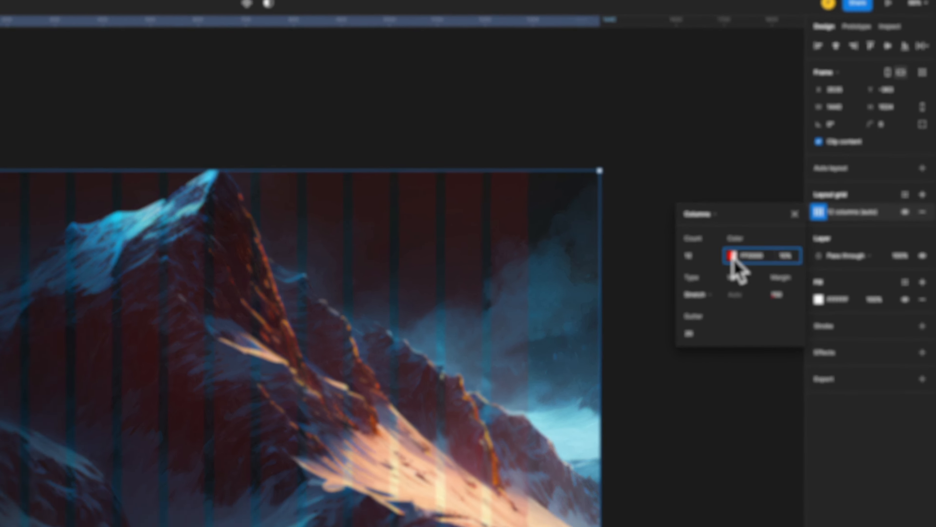
Set the column grid's colour to FFB100 at 15% opacity
left_click(699, 278)
left_click(743, 366)
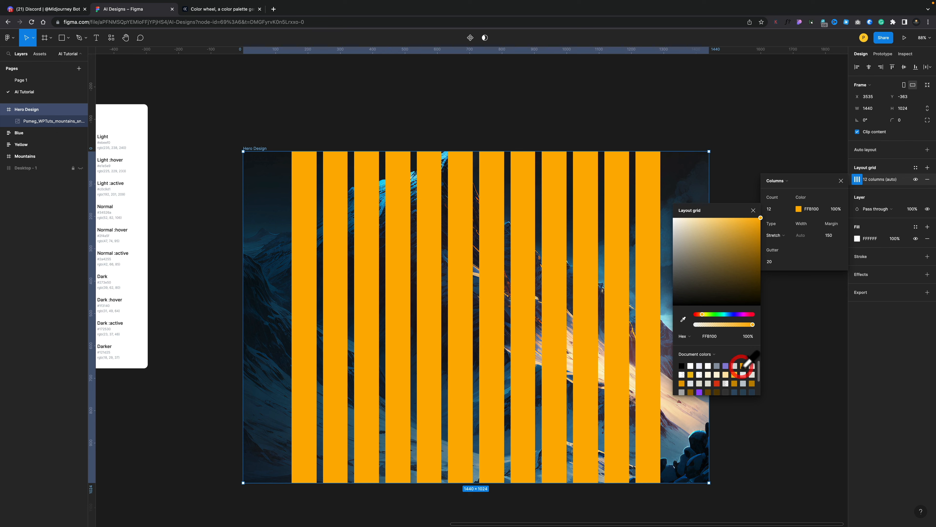
left_click_drag(752, 325, 711, 325)
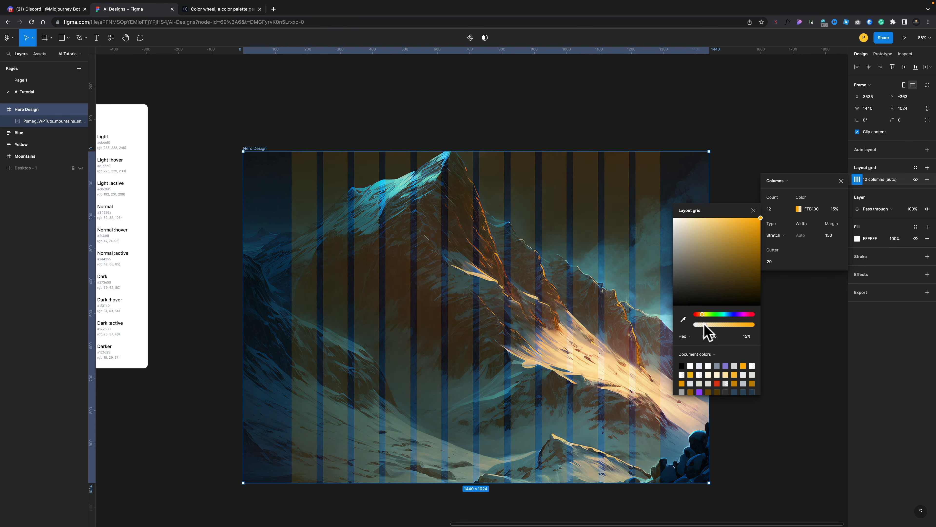
left_click(753, 210)
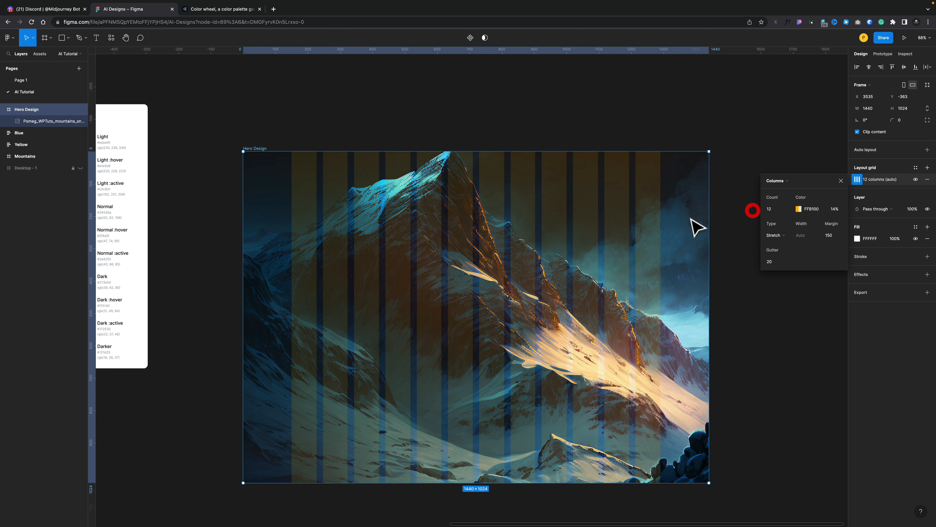
Lock the mountain image layer inside the Hero Design frame
left_click(74, 121)
left_click(162, 251)
Add a HOME text label near the top of the Hero Design frame
scroll(164, 255, "up", 3)
scroll(170, 259, "right", 5)
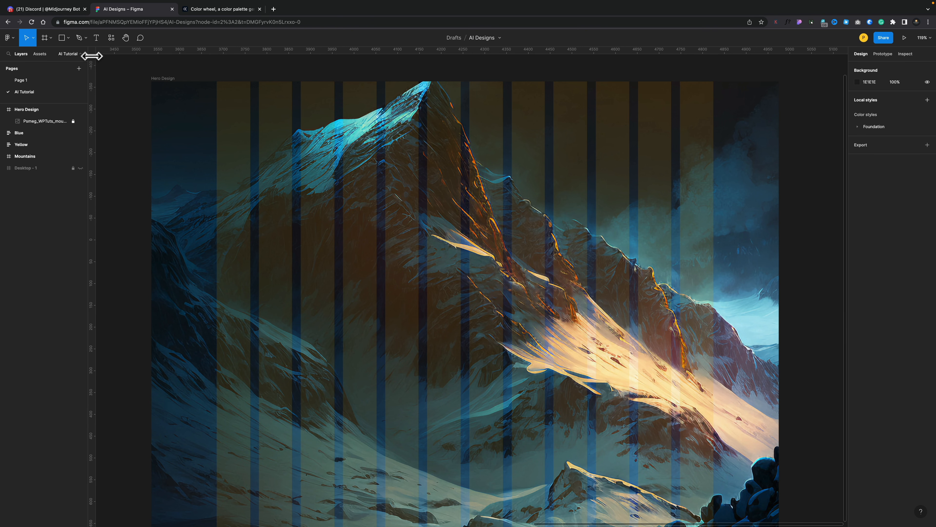
key("t")
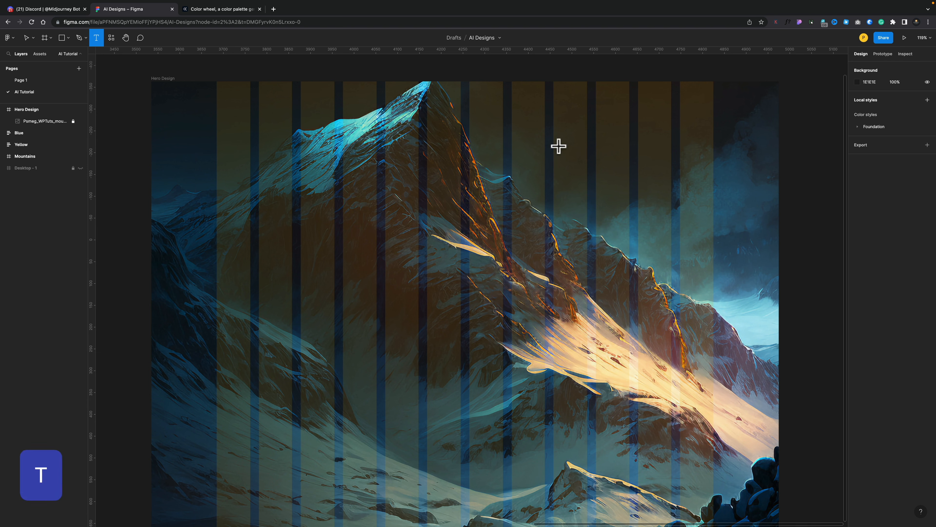
left_click(512, 106)
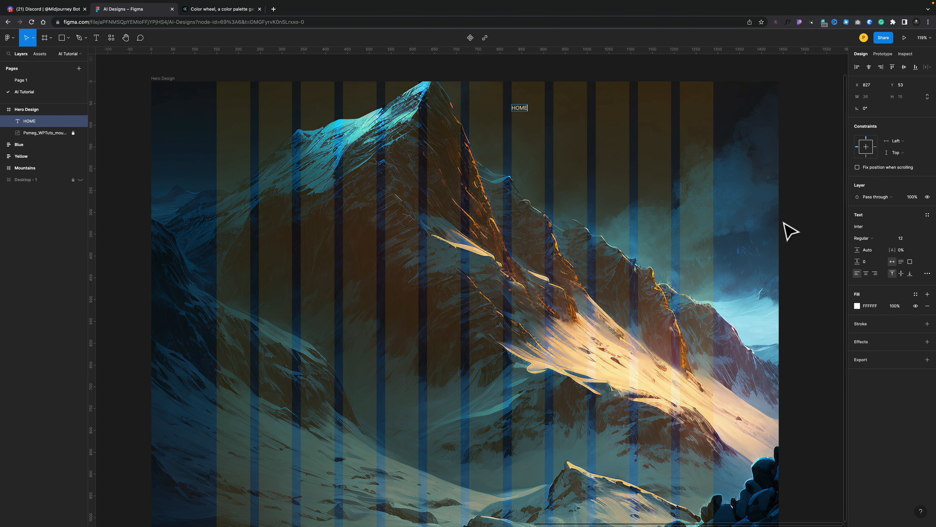
Set the HOME label's font to Barlow SemiBold at size 16
double_click(515, 107)
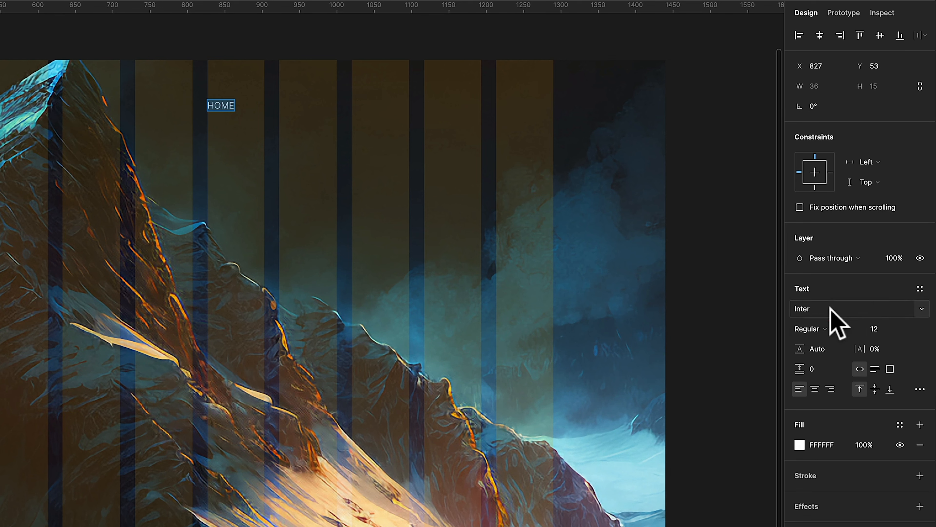
left_click(830, 308)
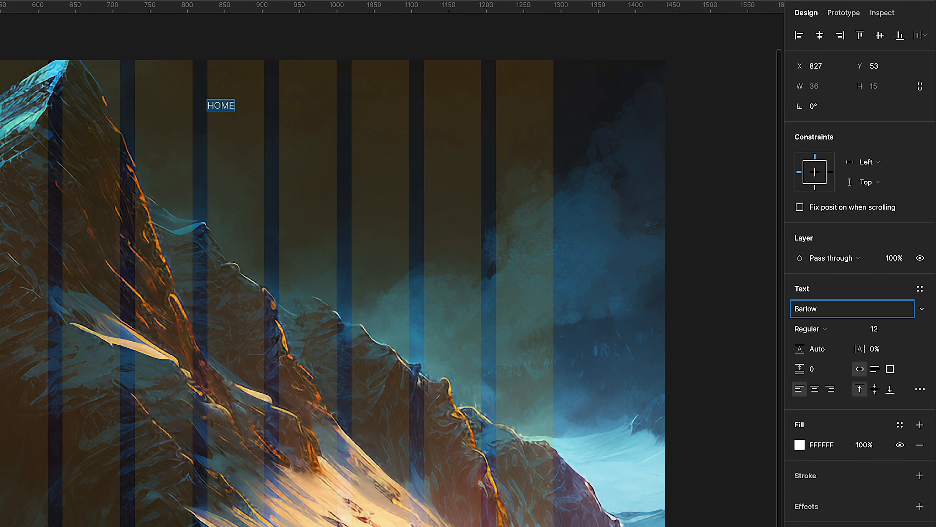
key("Return")
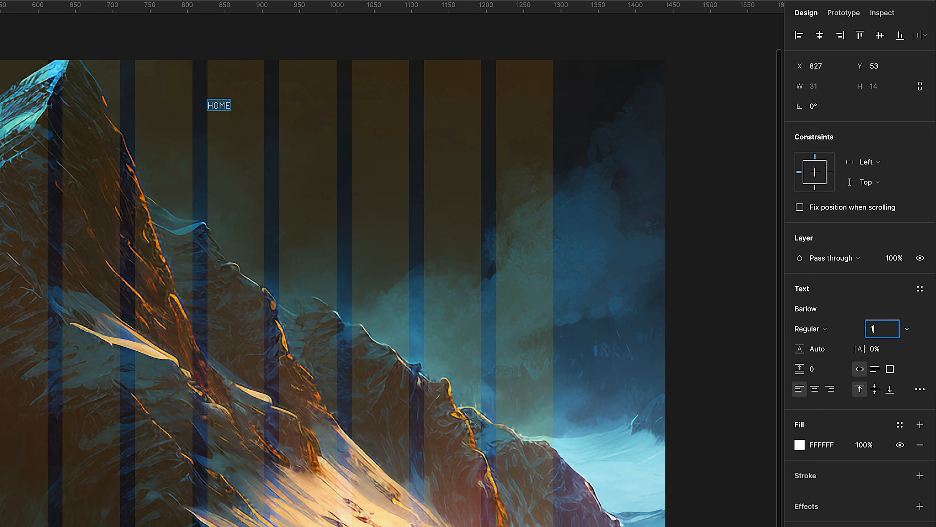
key("Return")
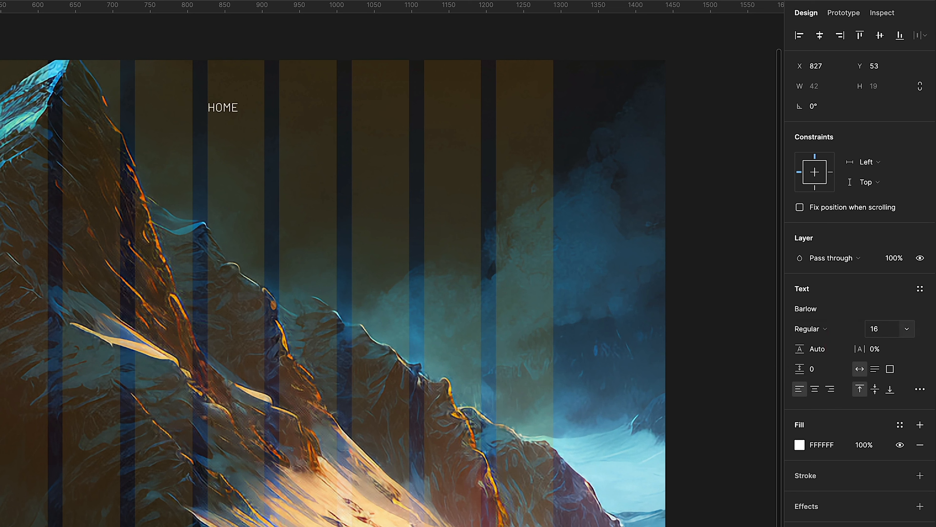
left_click(814, 333)
left_click(828, 358)
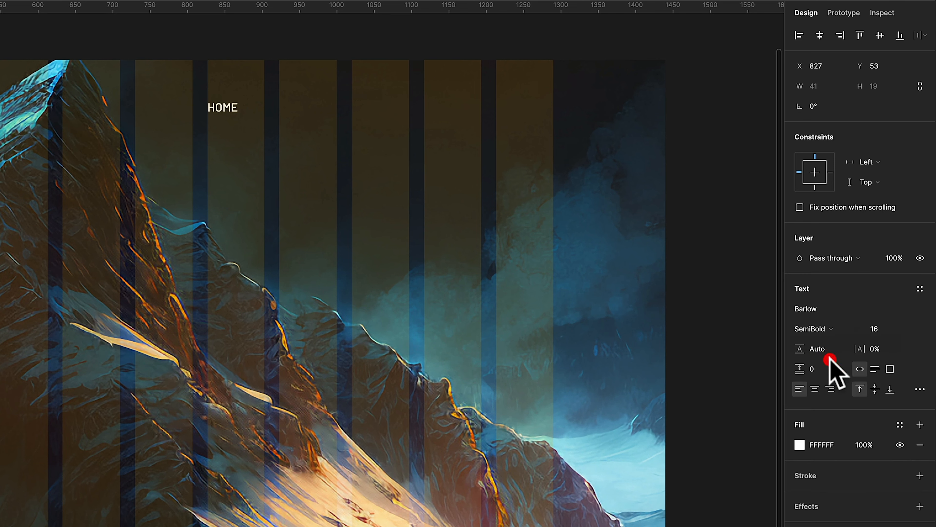
Duplicate the HOME label into a row of five labels across the top of the frame
scroll(74, 244, "up", 2)
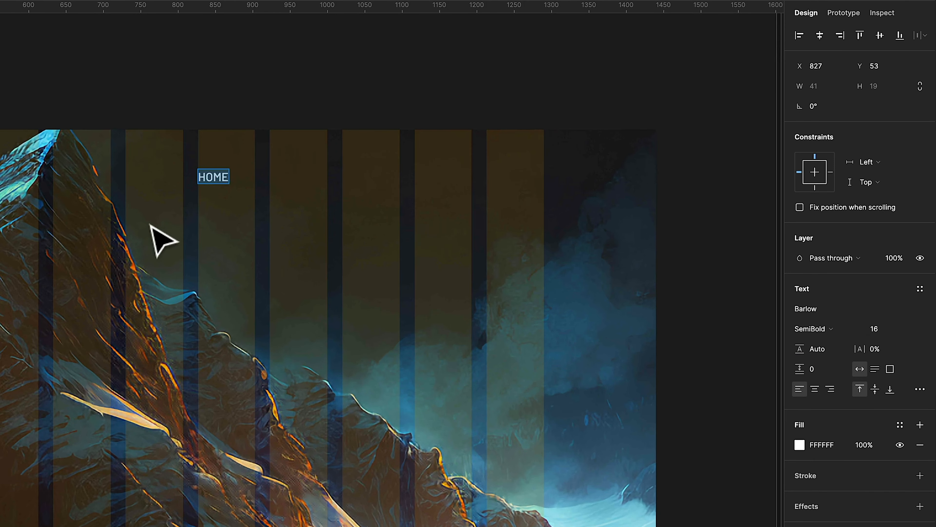
left_click(161, 108)
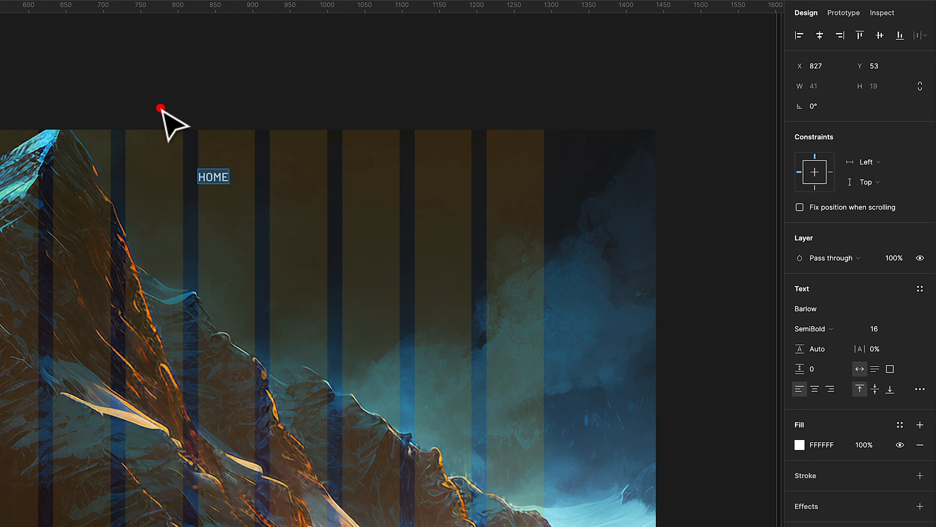
left_click_drag(213, 180, 286, 161)
left_click_drag(285, 162, 357, 161)
left_click_drag(358, 162, 503, 163)
left_click(186, 92)
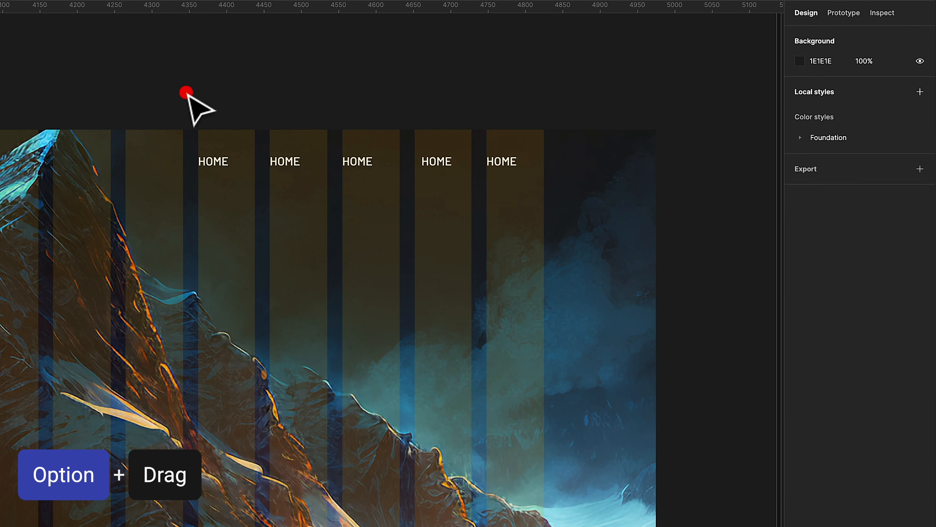
Rename the duplicated labels to DESTINATIONS, PRICES, ABOUT US and BOOK NOW
left_click(288, 159)
double_click(287, 159)
type("DESTINATIONS")
double_click(360, 161)
type("PRICES")
double_click(436, 161)
type("ABOUT US")
double_click(502, 164)
type("BOOK NOW")
Align HOME with the first grid column and tidy up the five navigation labels into even spacing
left_click_drag(215, 161, 172, 164)
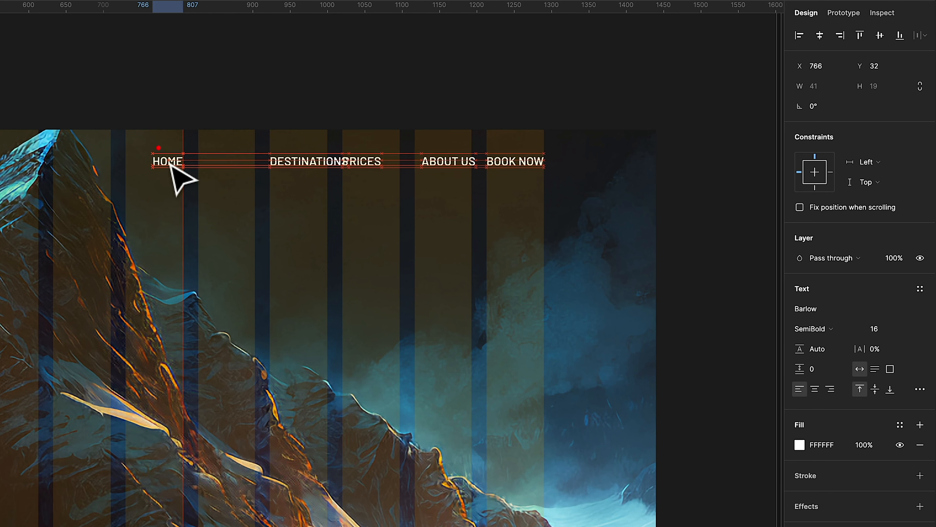
left_click_drag(311, 161, 270, 162)
left_click_drag(127, 76, 550, 188)
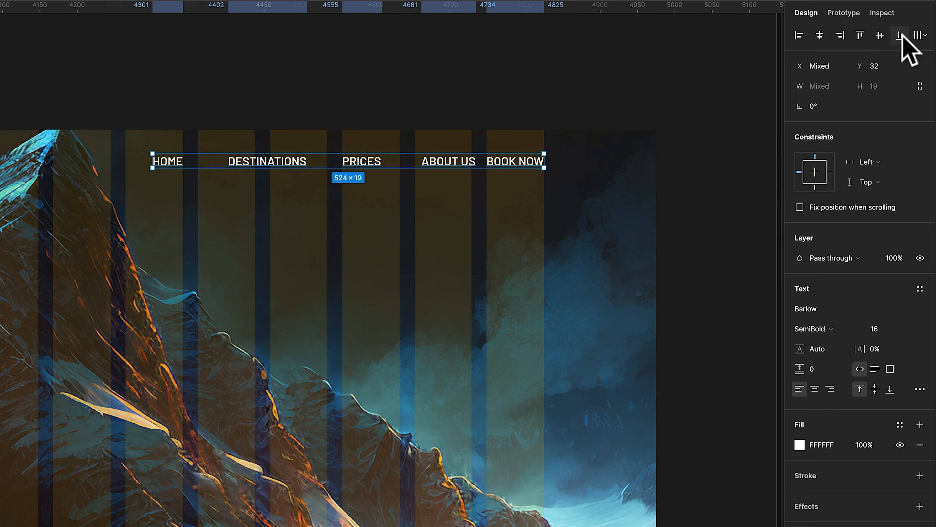
left_click(919, 36)
left_click(922, 36)
left_click(920, 36)
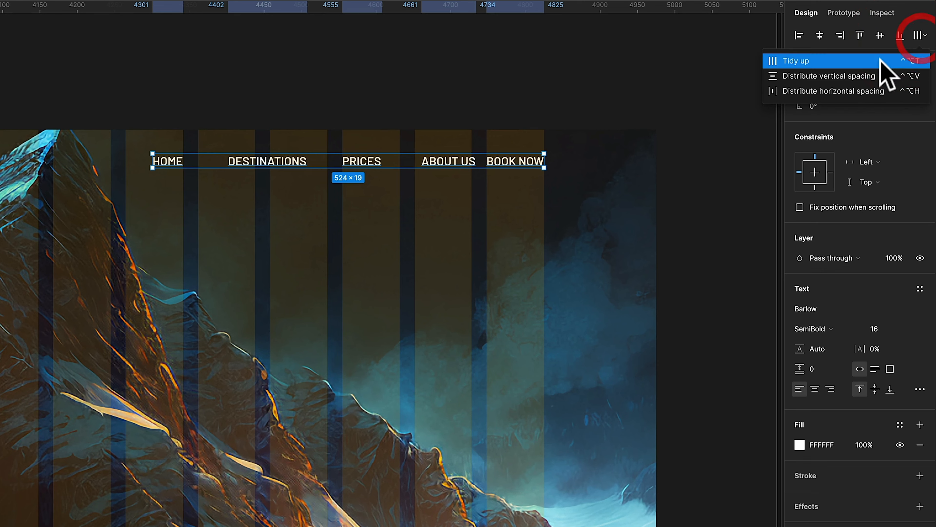
left_click(885, 62)
left_click(494, 84)
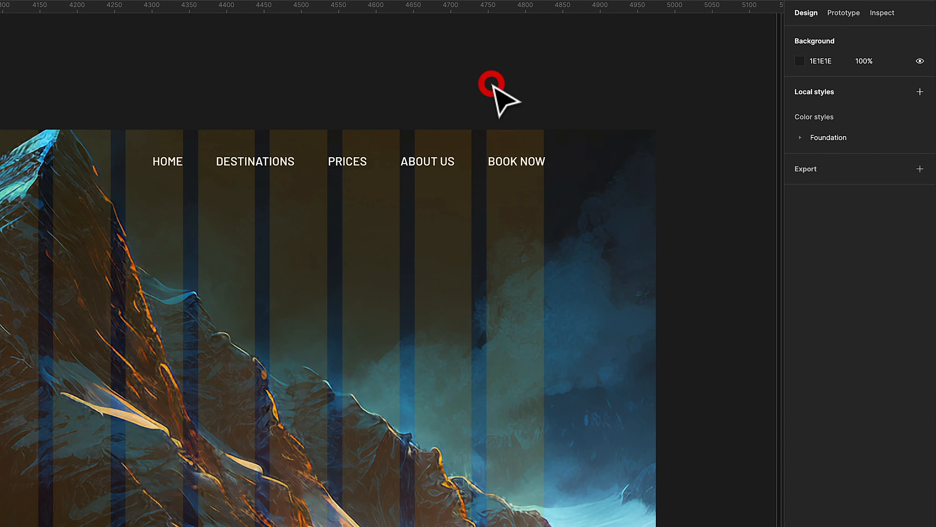